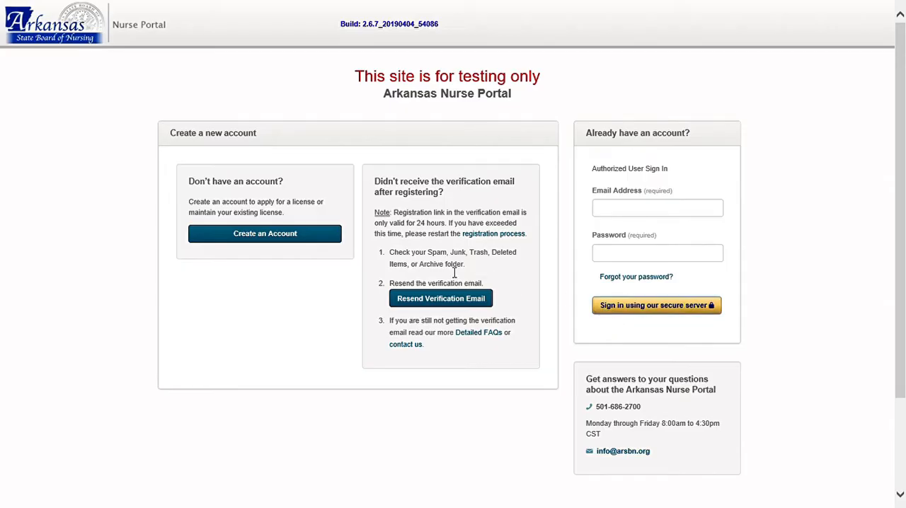
# Start creating a portal account, agreeing to the terms and answering No to having held an Arkansas nursing license or certificate.
pyautogui.click(312, 245)
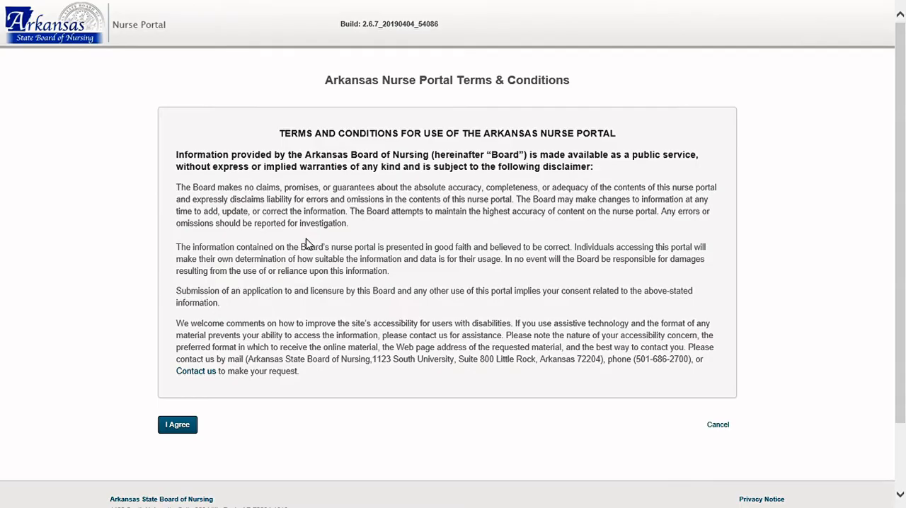
pyautogui.click(180, 429)
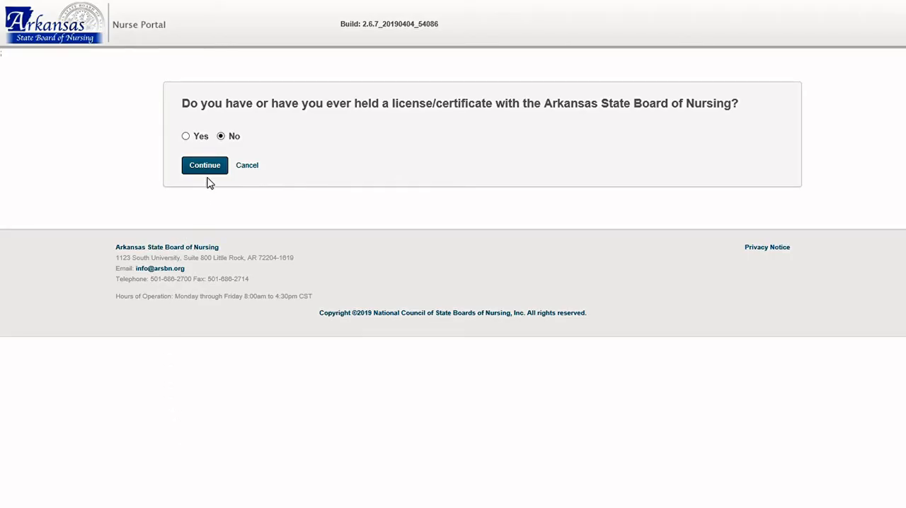
pyautogui.click(186, 137)
pyautogui.click(221, 137)
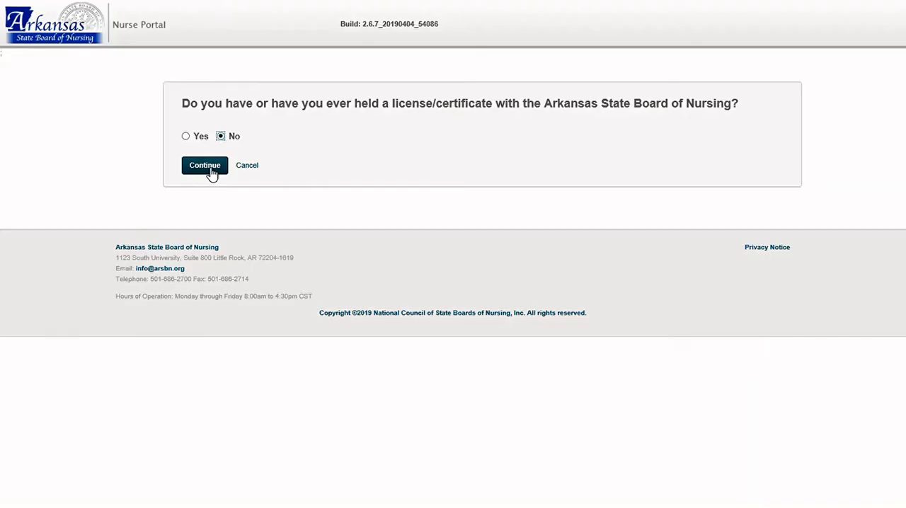
pyautogui.click(205, 165)
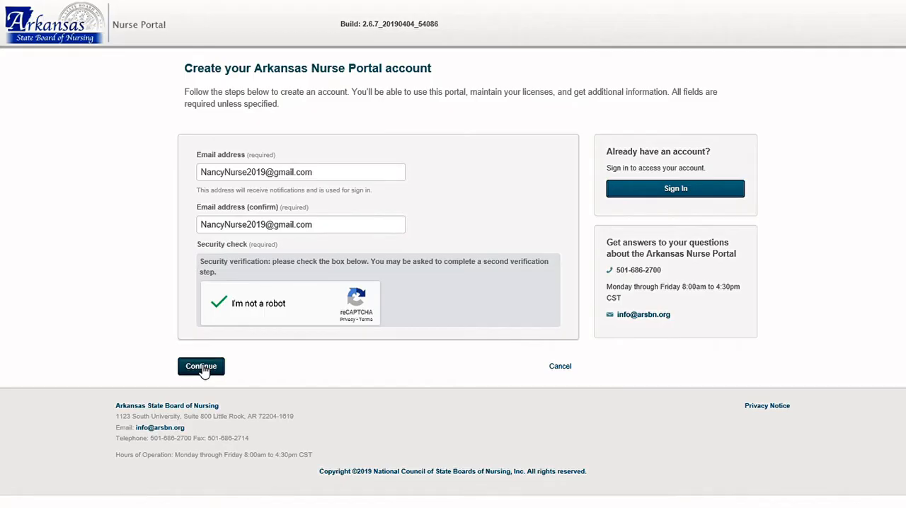
# Submit the account e-mail address for registration, and follow the registration link in the verification message in Gmail.
pyautogui.click(201, 367)
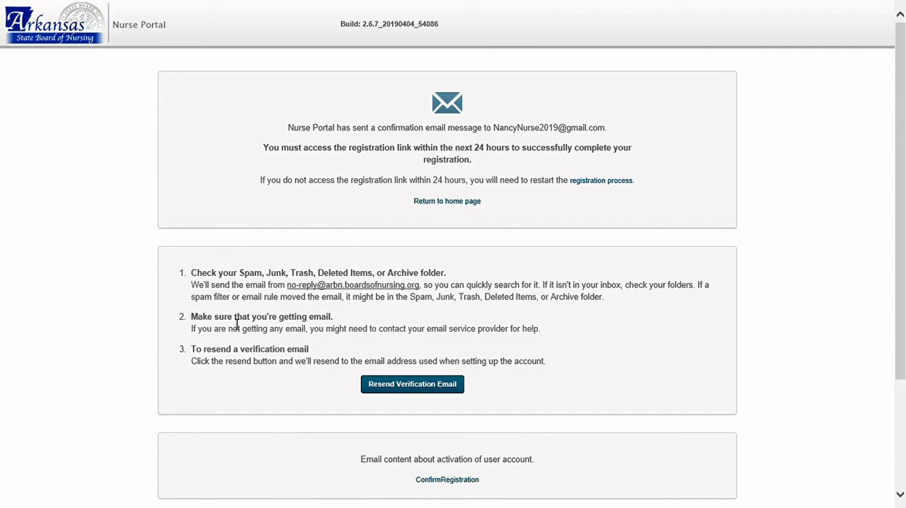
pyautogui.scroll(-1, 264, 323)
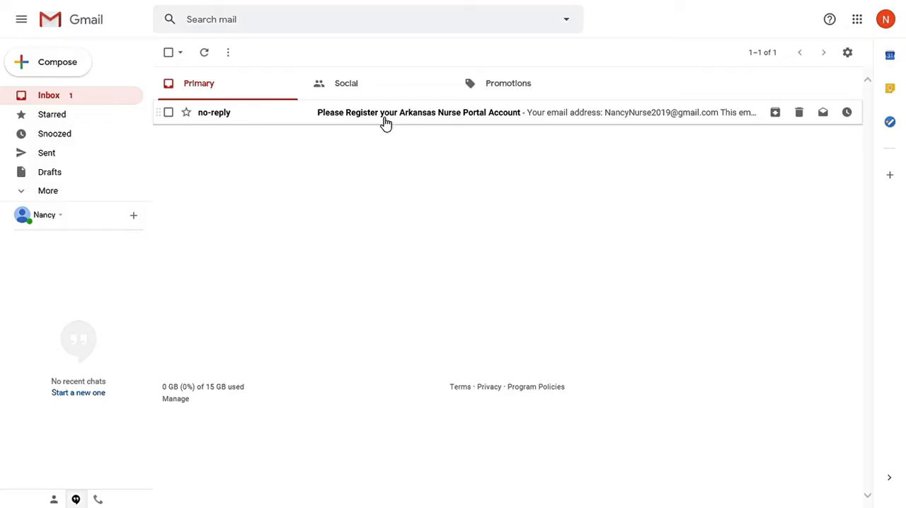
pyautogui.click(384, 122)
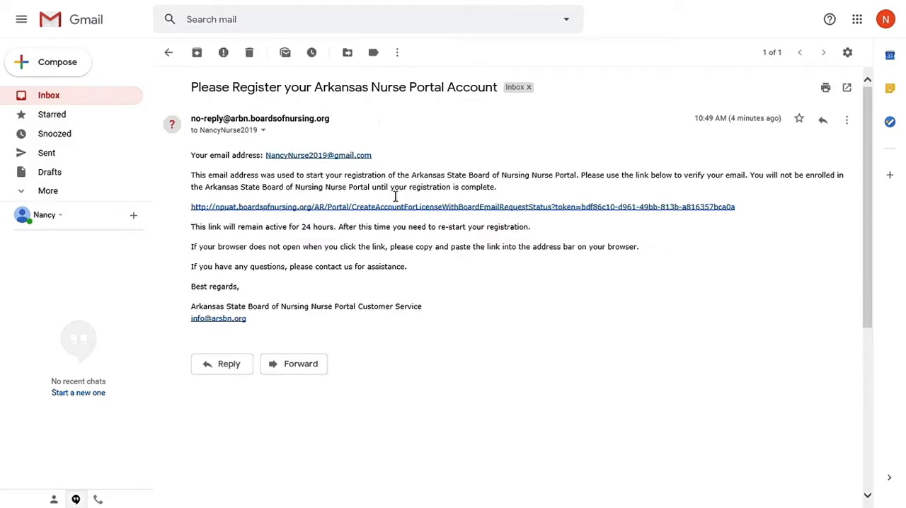
pyautogui.click(396, 209)
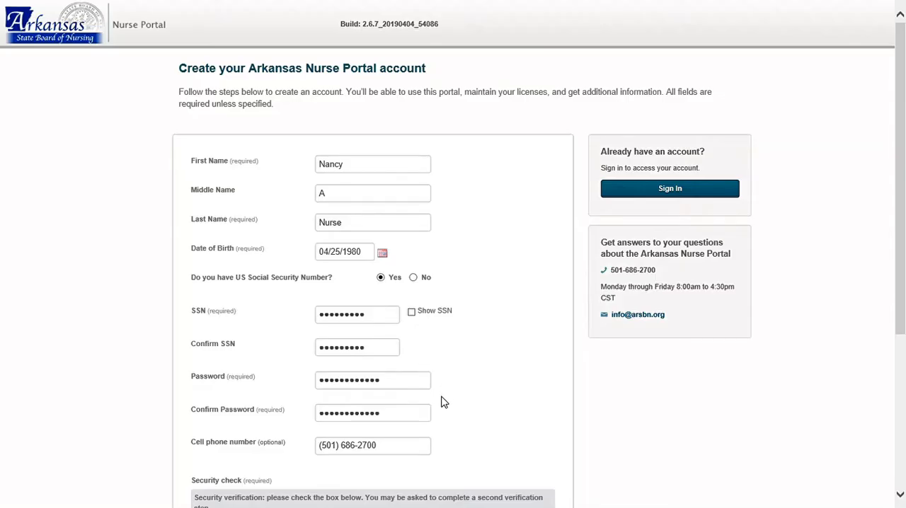
# Create the account from the completed registration form, and sign in with the account e-mail and password.
pyautogui.scroll(-3, 441, 402)
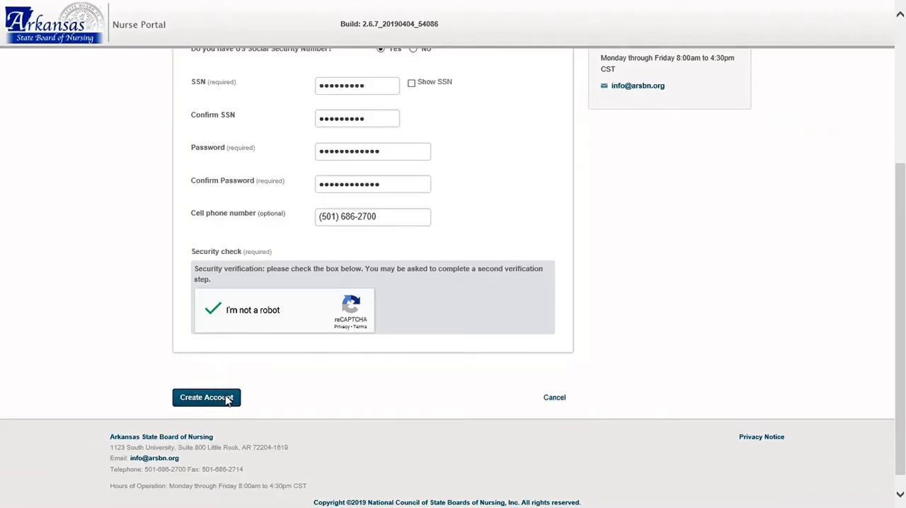
pyautogui.click(200, 407)
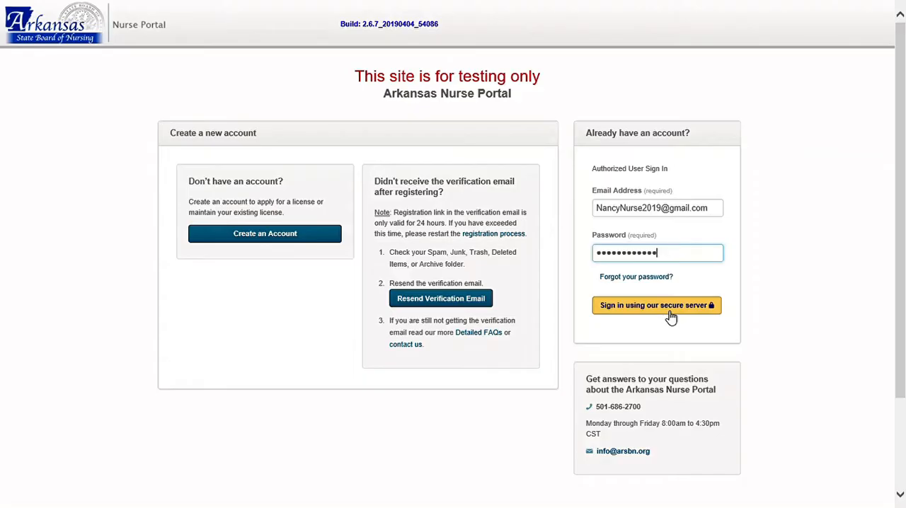
pyautogui.click(670, 312)
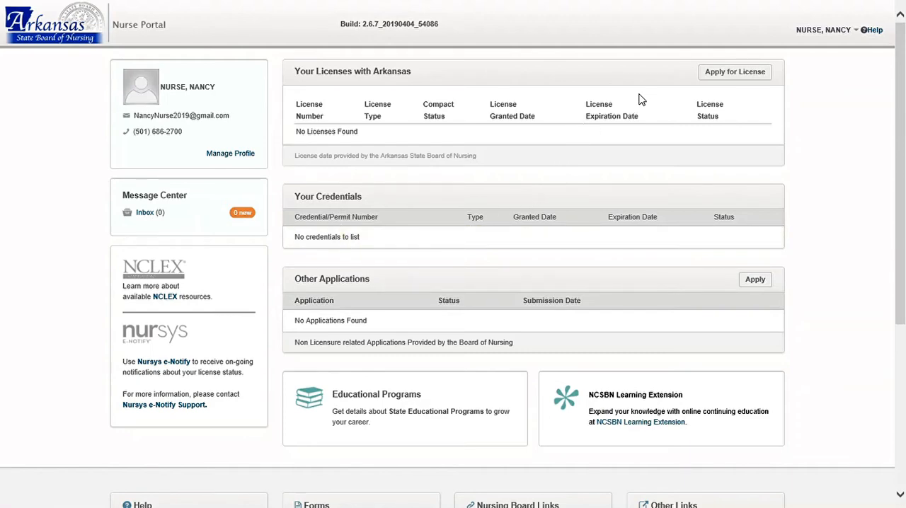
# Apply for a new license using the RN Initial by Exam Application for the RN license.
pyautogui.click(710, 79)
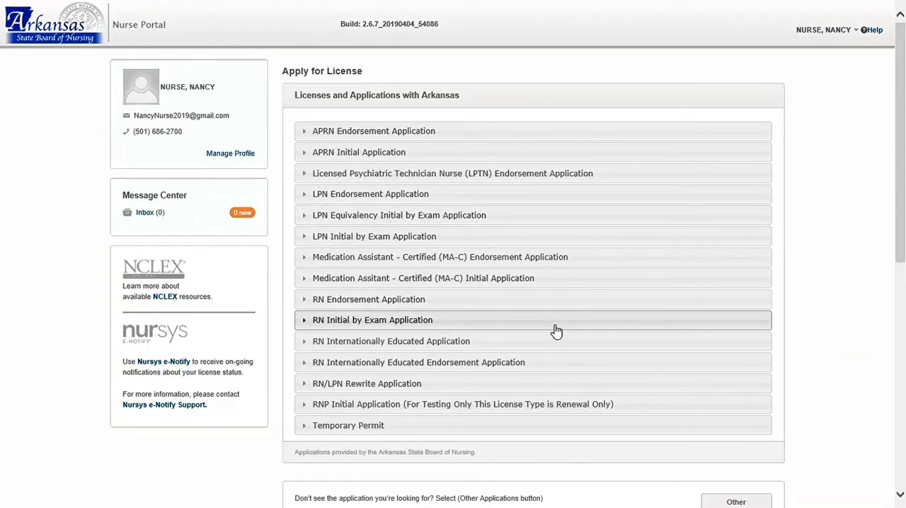
pyautogui.click(483, 326)
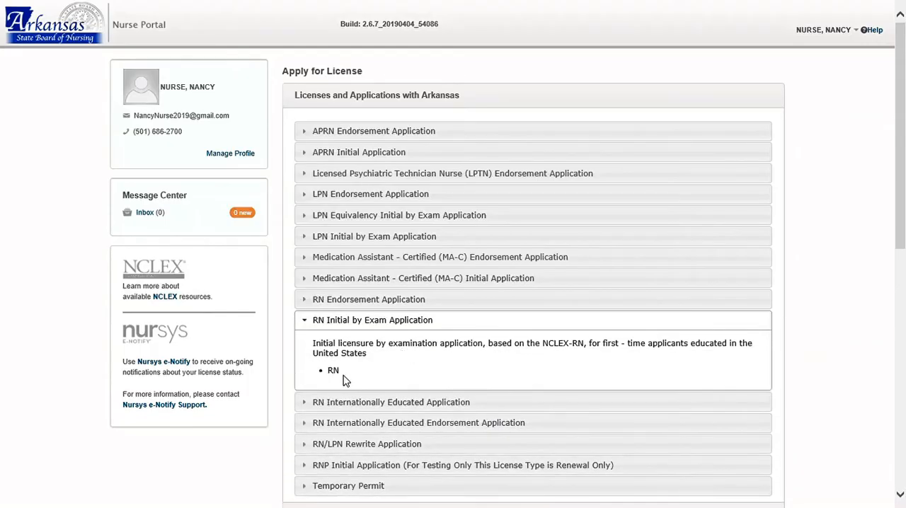
pyautogui.click(334, 372)
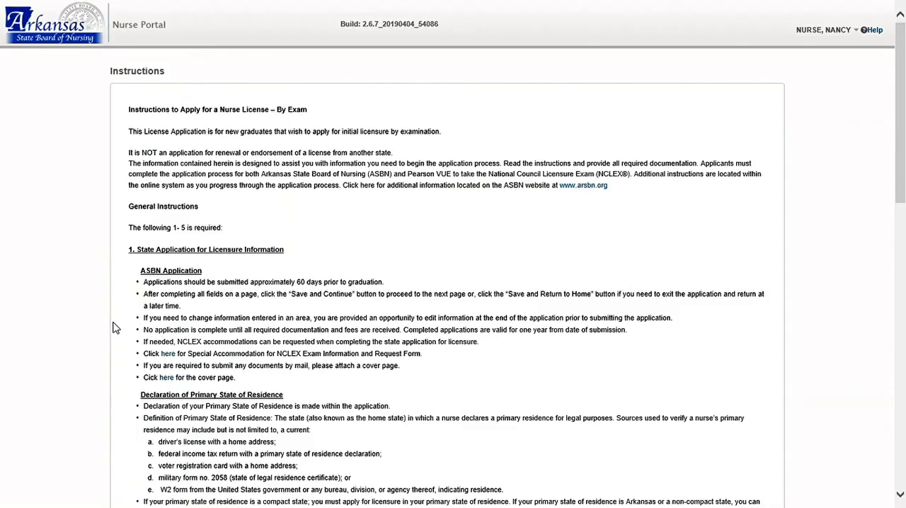
# Read through and proceed past the by-exam instructions, and save the license application type with a temporary permit requested.
pyautogui.scroll(-5, 127, 322)
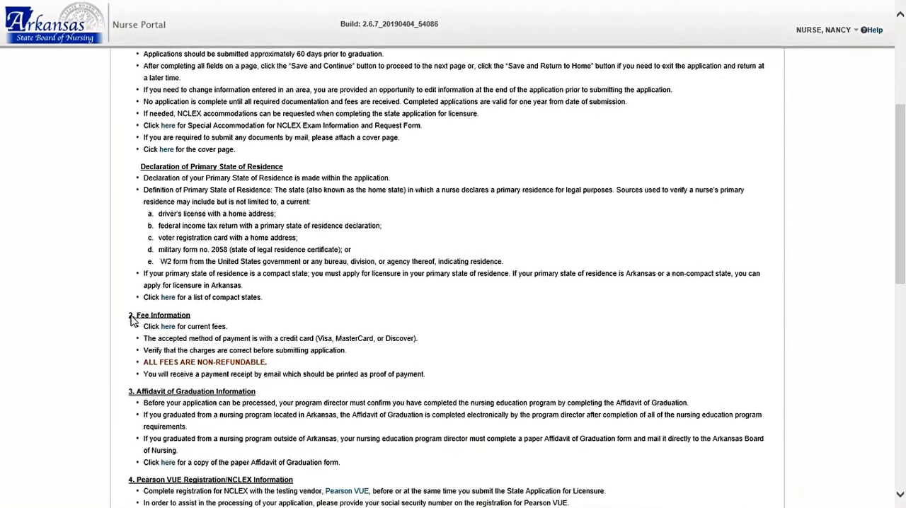
pyautogui.scroll(-6, 133, 320)
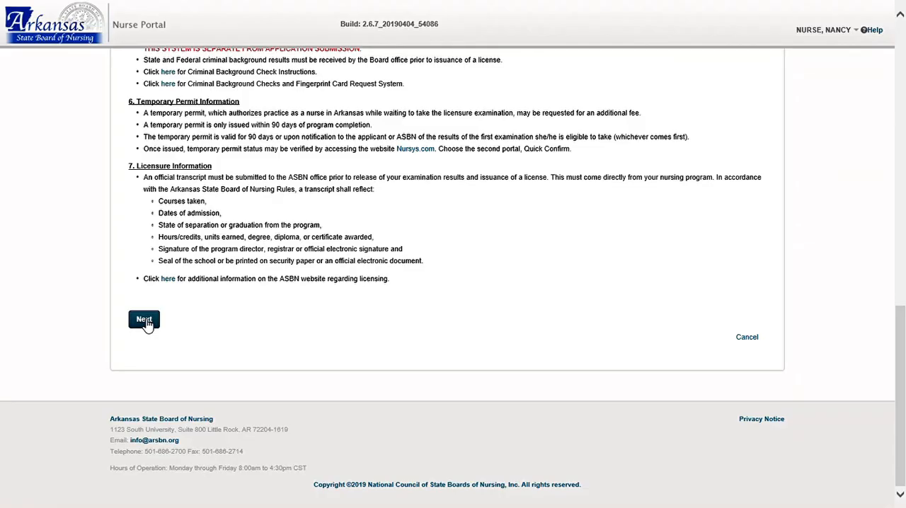
pyautogui.click(145, 320)
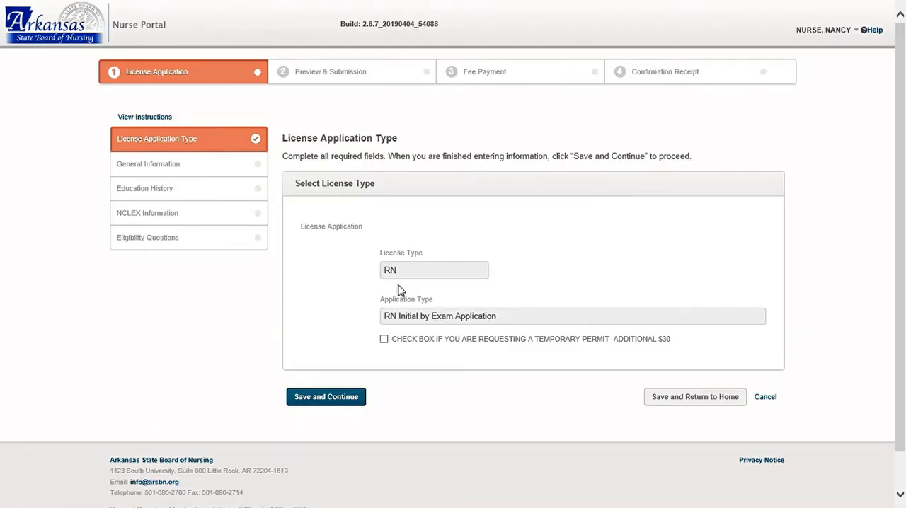
pyautogui.click(383, 340)
pyautogui.click(343, 401)
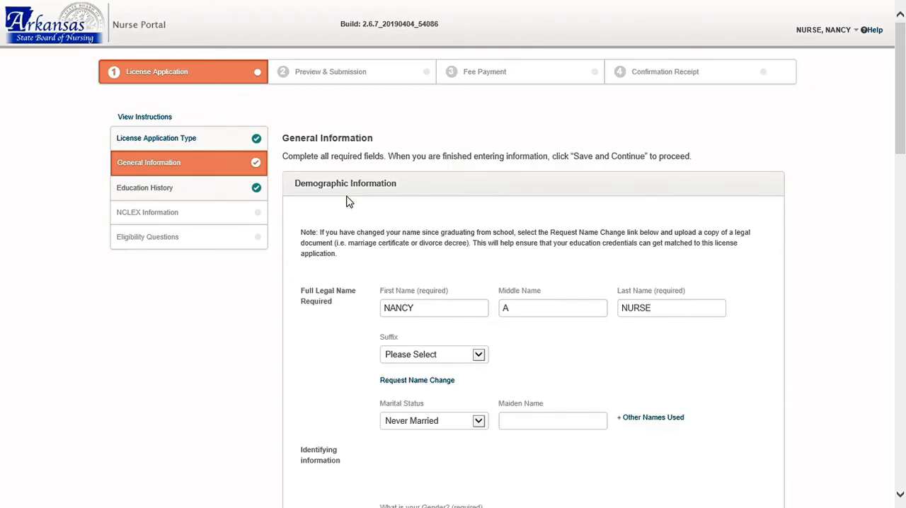
# Review the General Information page, including the demographic details, the primary state of residence options and the residence address.
pyautogui.scroll(-1, 346, 202)
pyautogui.scroll(-2, 346, 202)
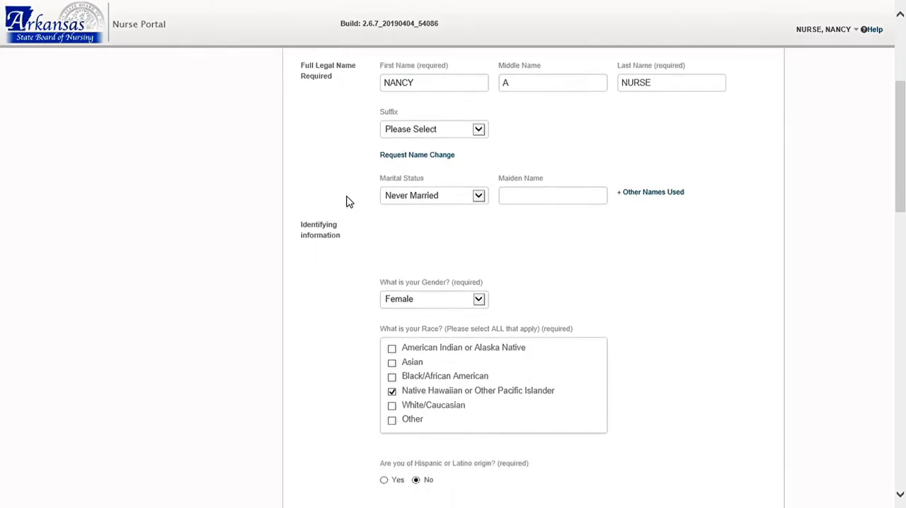
pyautogui.scroll(-3, 346, 202)
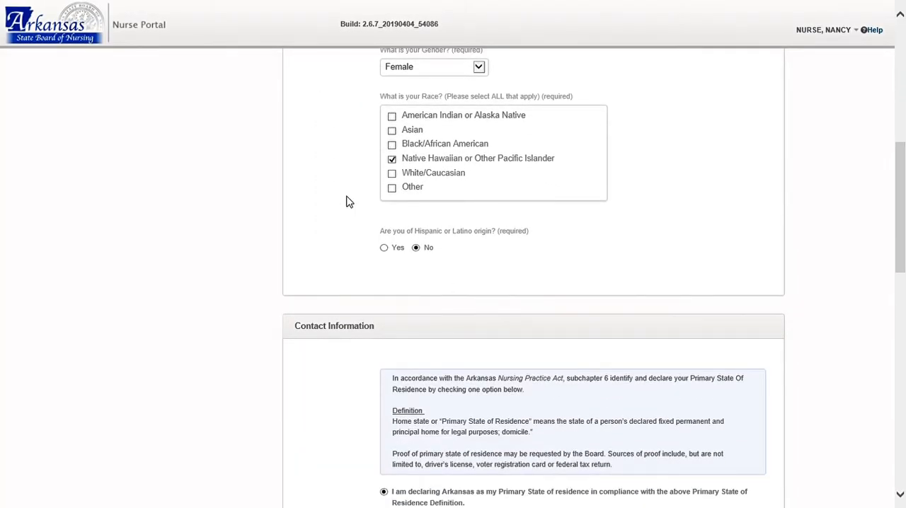
pyautogui.scroll(-1, 346, 202)
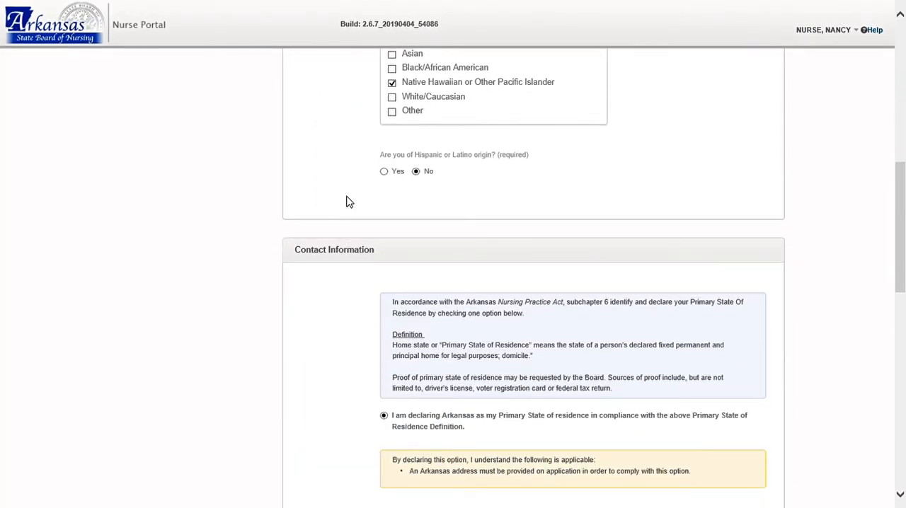
pyautogui.scroll(-2, 346, 202)
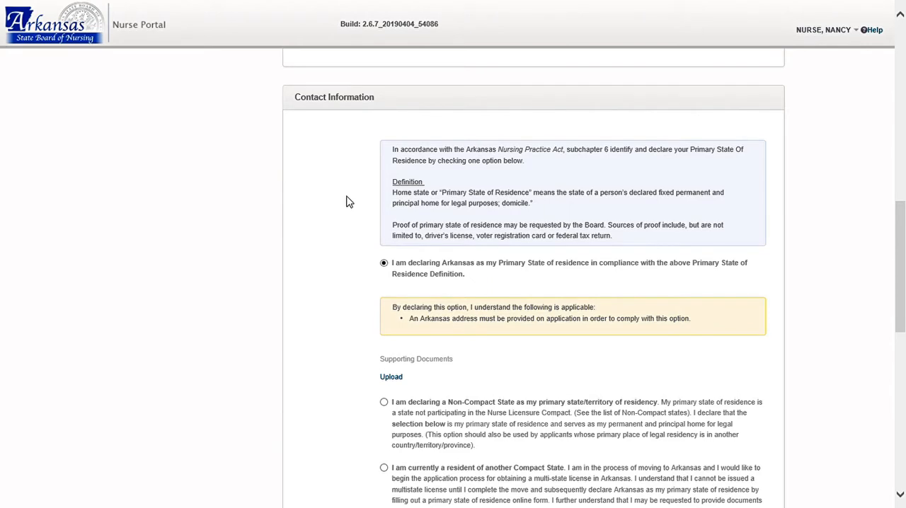
pyautogui.scroll(-1, 346, 202)
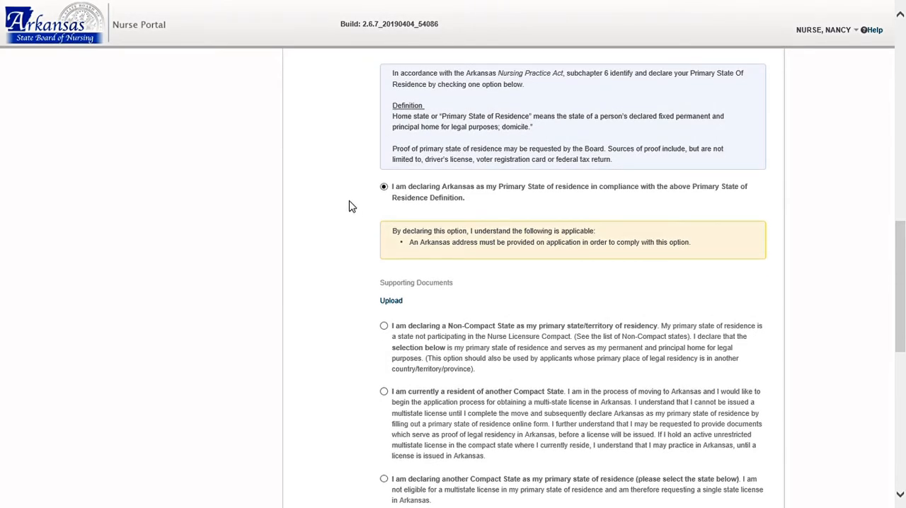
pyautogui.scroll(1, 333, 234)
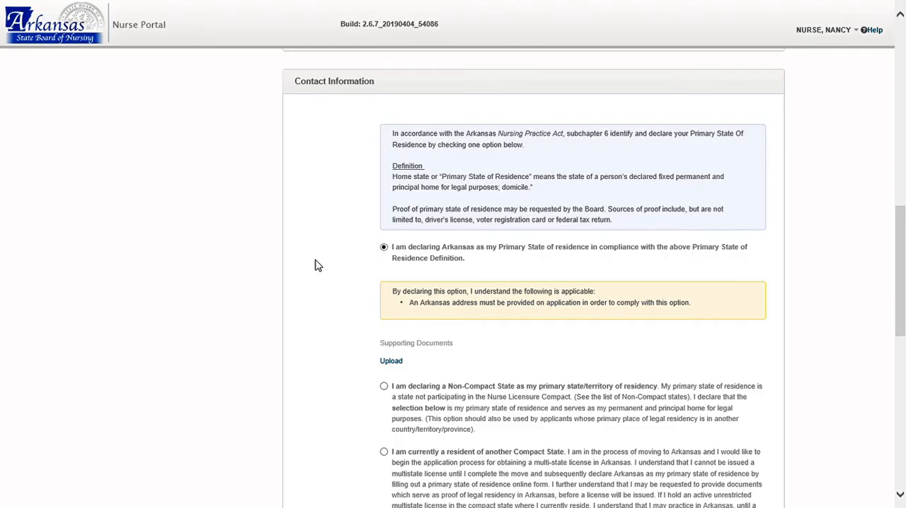
pyautogui.scroll(-6, 318, 266)
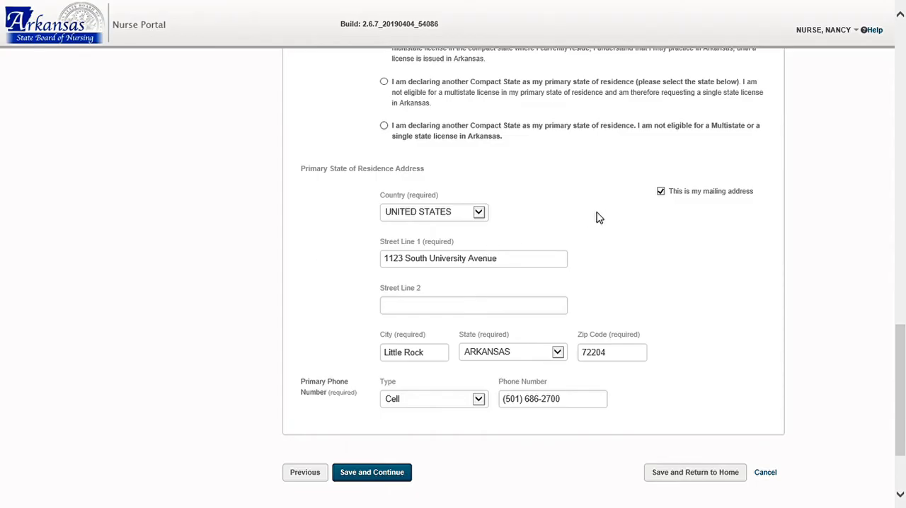
# Unmark the residence address as the mailing address to examine the separate mailing fields, and restore the option.
pyautogui.click(661, 192)
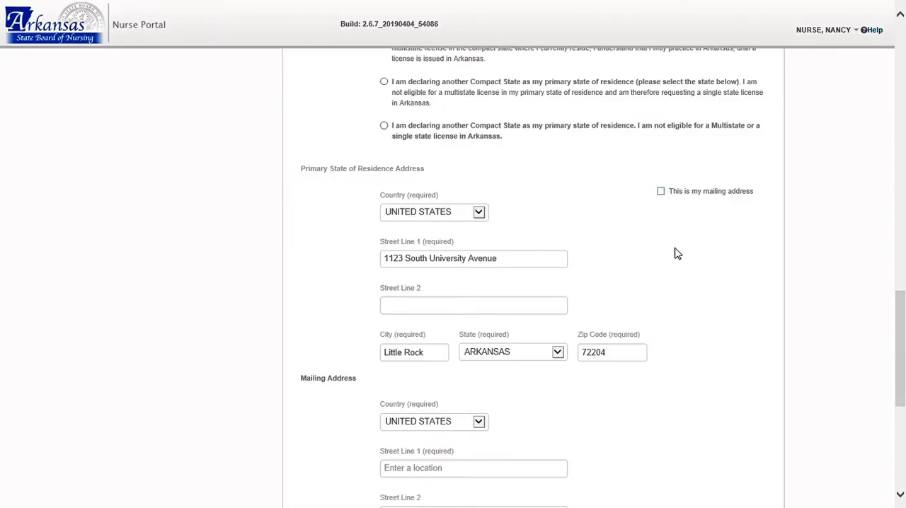
pyautogui.scroll(-3, 676, 252)
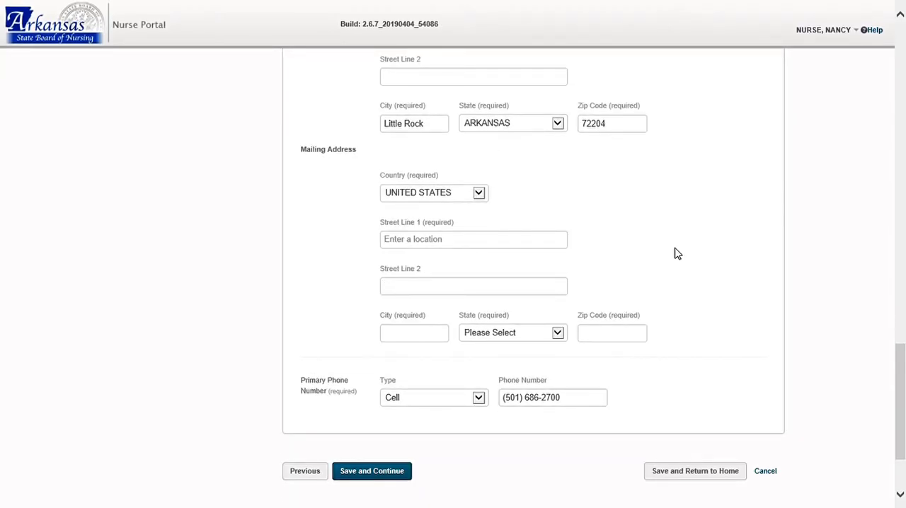
pyautogui.scroll(3, 676, 253)
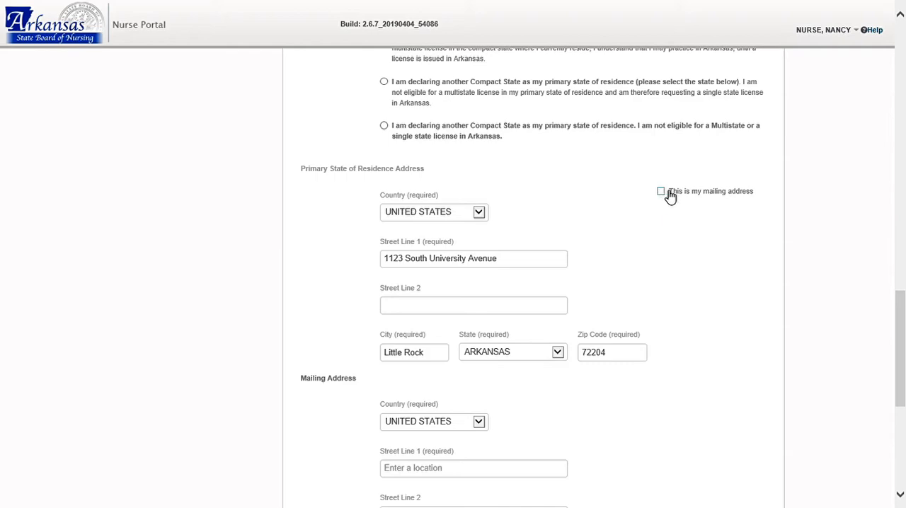
pyautogui.click(669, 193)
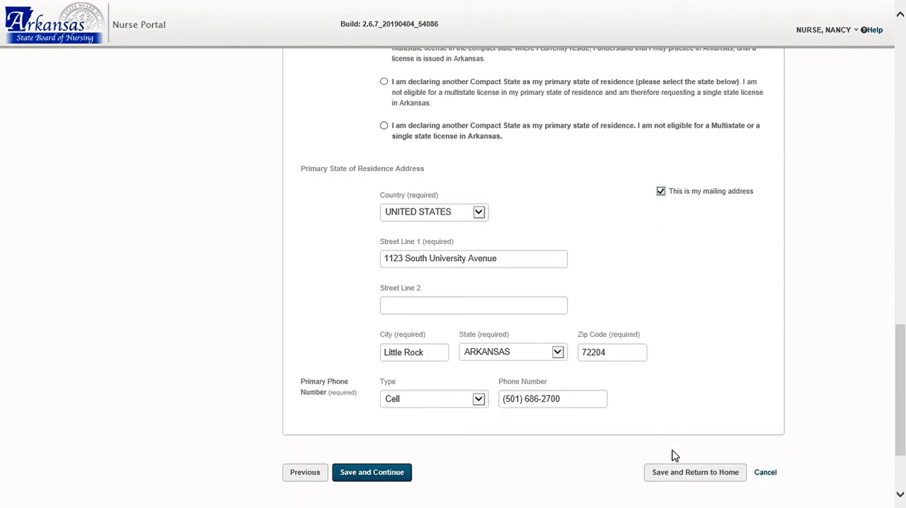
# Save the General Information page, and review and save the nursing education entry in Education History.
pyautogui.click(361, 479)
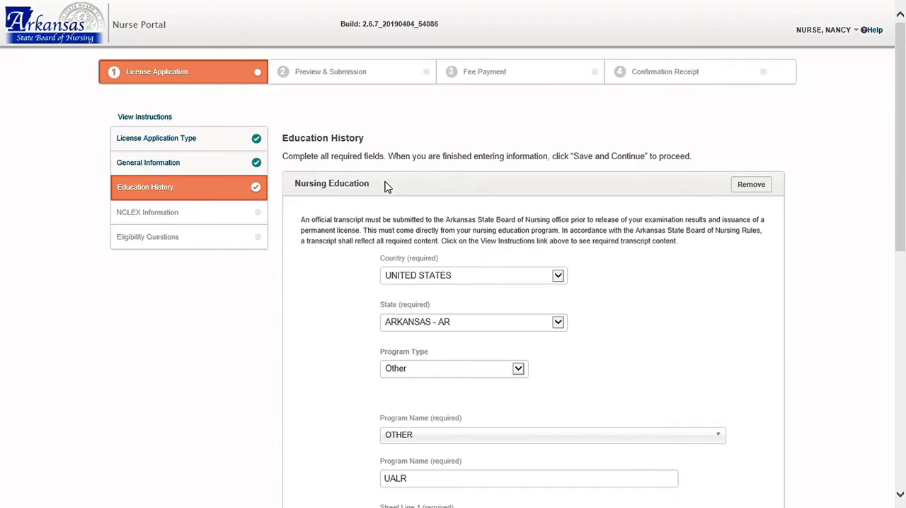
pyautogui.scroll(-2, 358, 276)
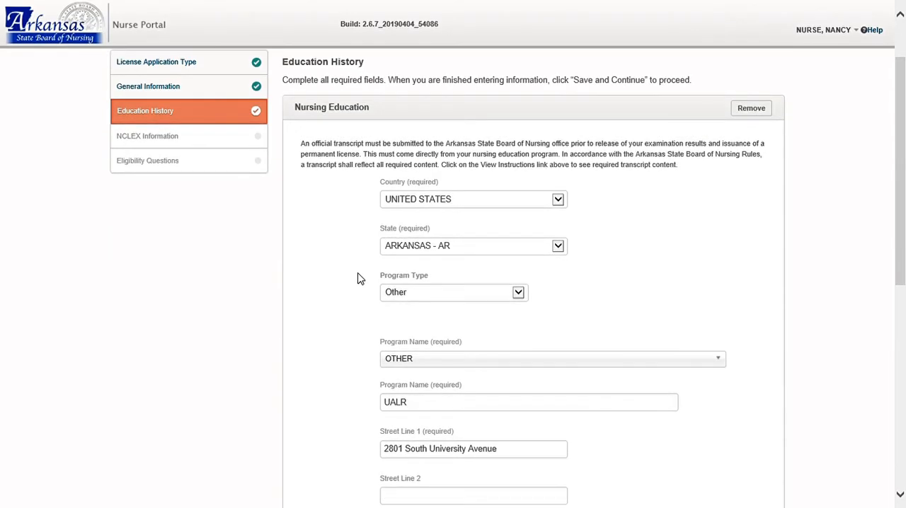
pyautogui.scroll(-2, 358, 278)
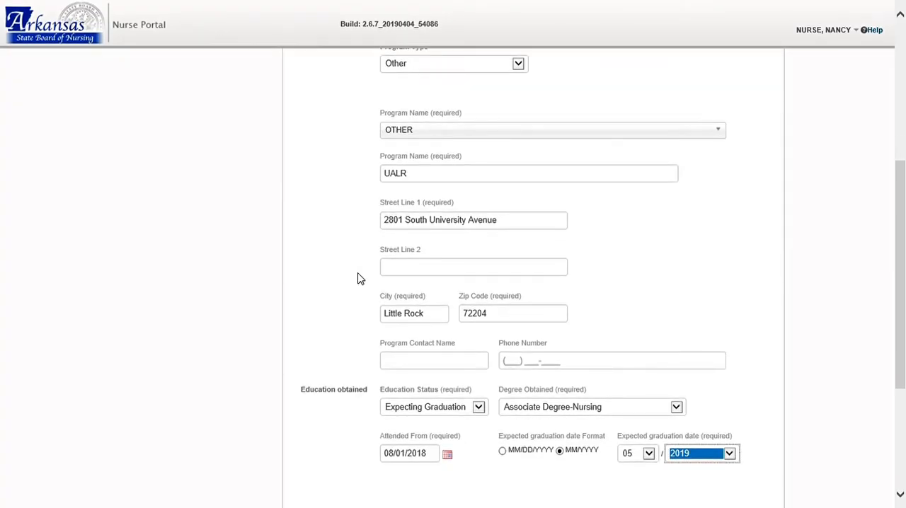
pyautogui.scroll(-1, 359, 279)
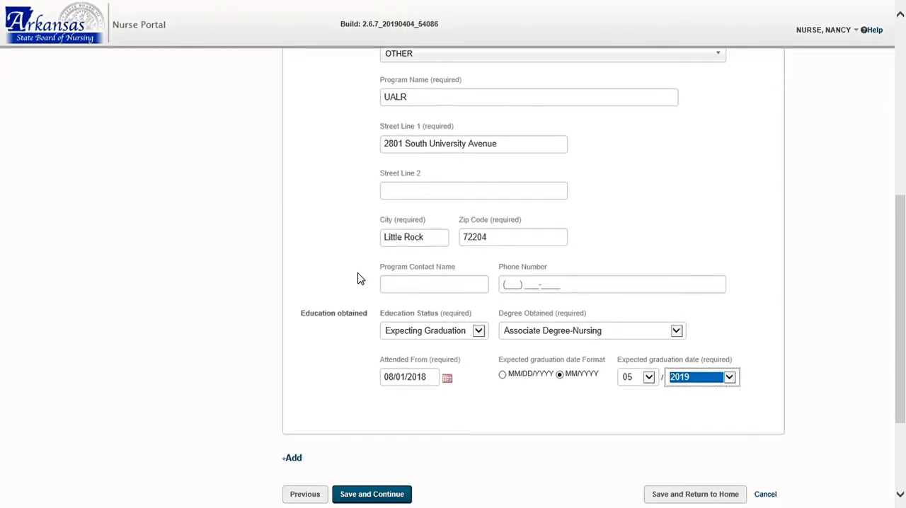
pyautogui.scroll(-1, 358, 278)
pyautogui.scroll(-1, 358, 278)
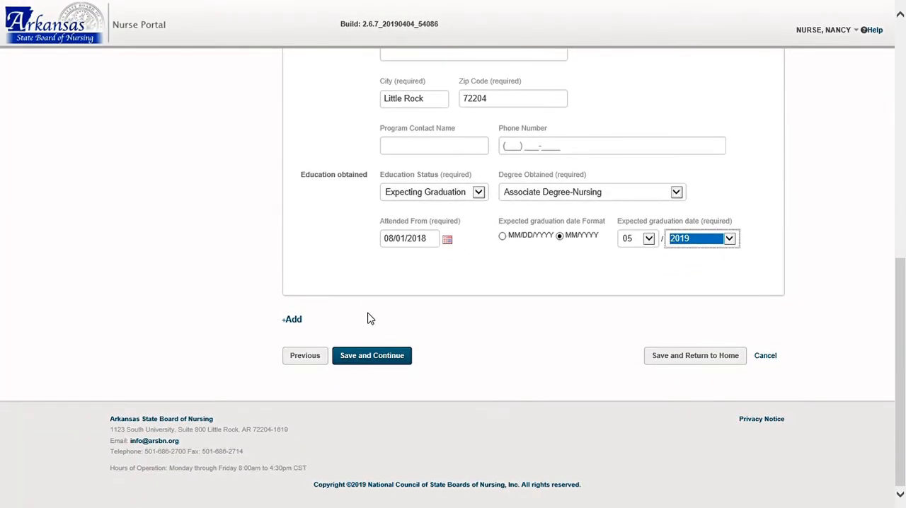
pyautogui.click(378, 357)
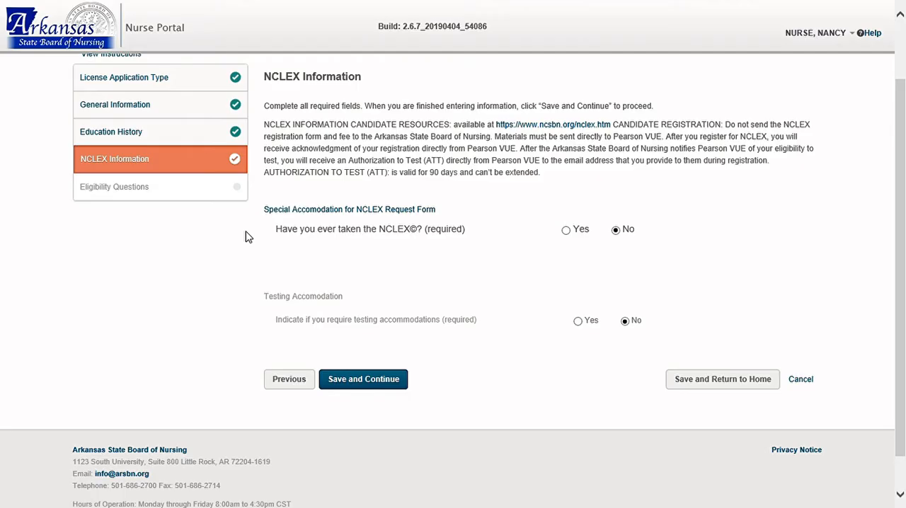
# Review the NCLEX Information page and save it with No for both prior NCLEX testing and testing accommodations.
pyautogui.scroll(1, 247, 238)
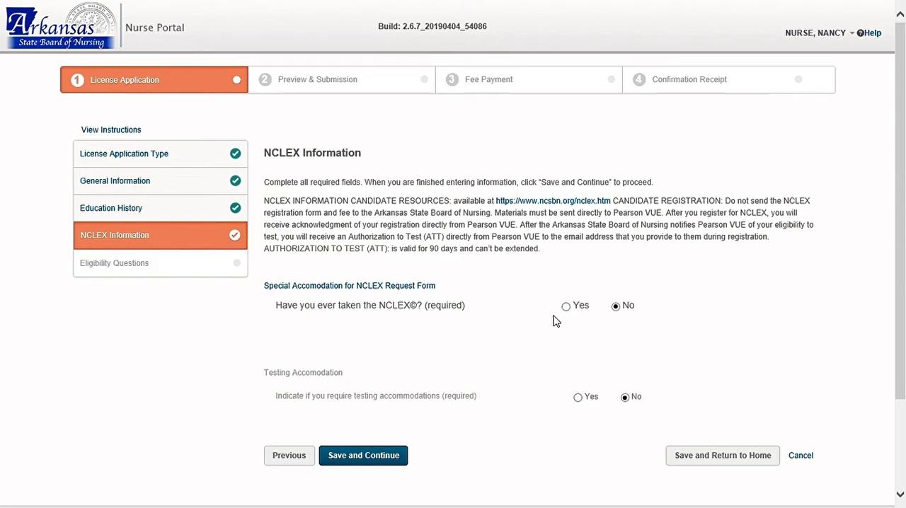
pyautogui.scroll(-2, 500, 369)
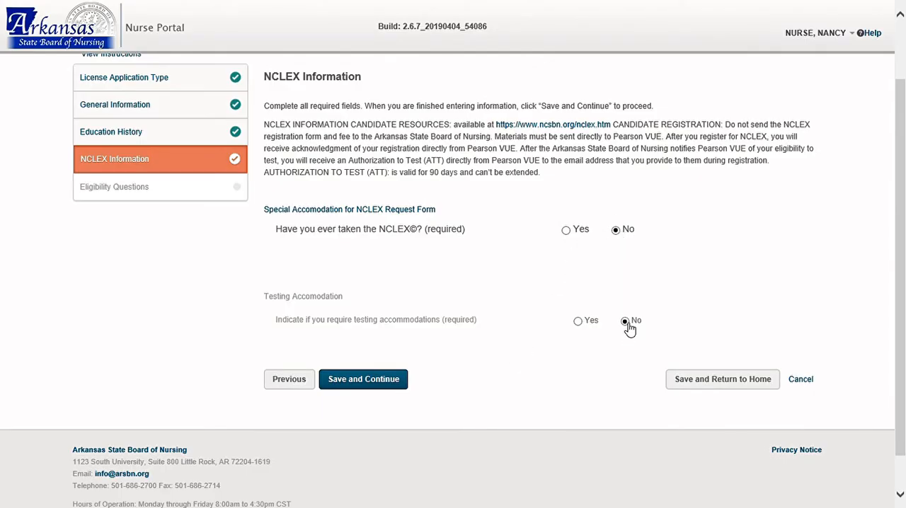
pyautogui.click(368, 383)
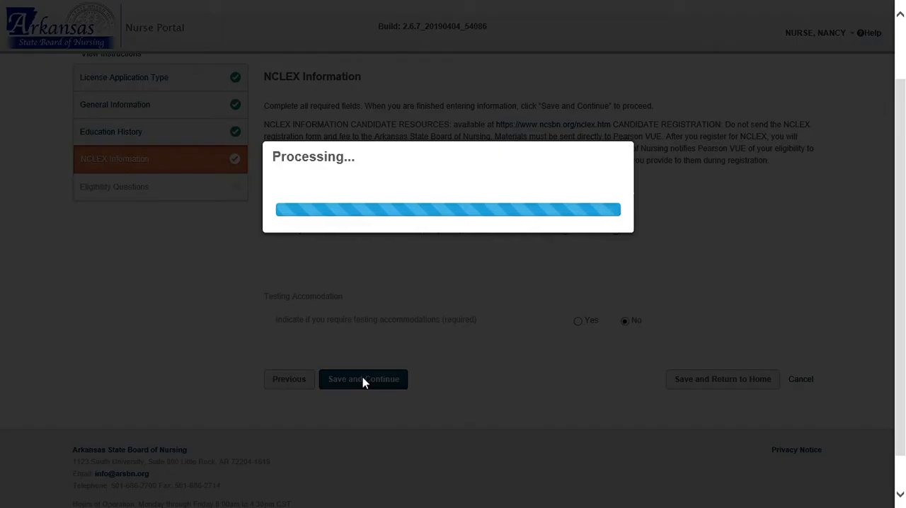
# Read through the Eligibility Questions, answer No to all seven, and save them to proceed to the application preview.
pyautogui.scroll(1, 248, 359)
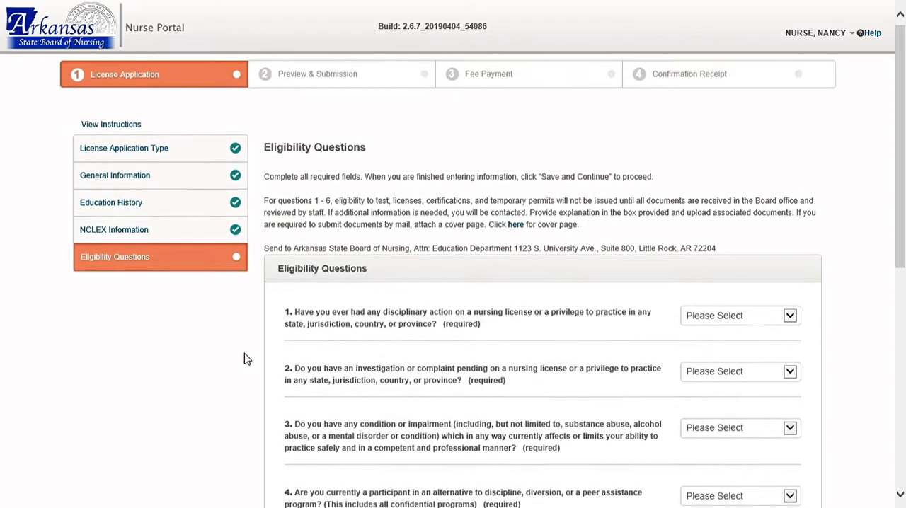
pyautogui.scroll(-1, 247, 360)
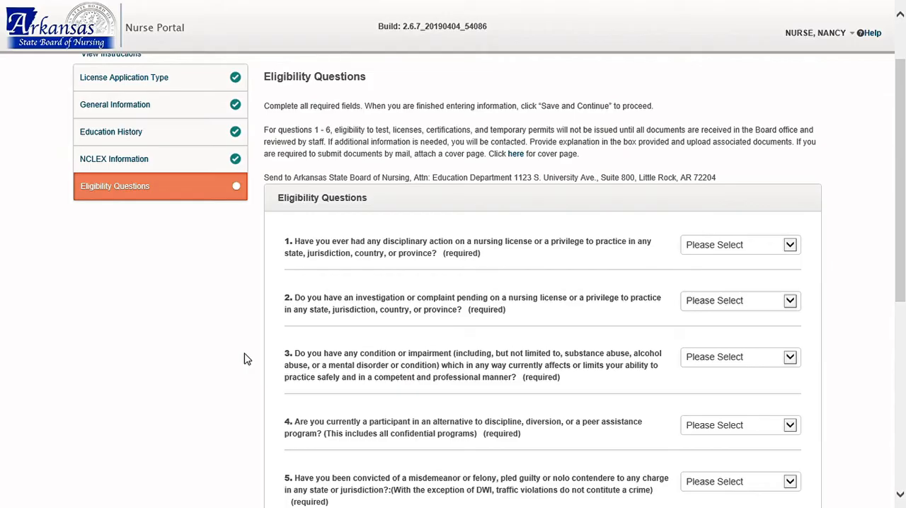
pyautogui.scroll(-1, 244, 359)
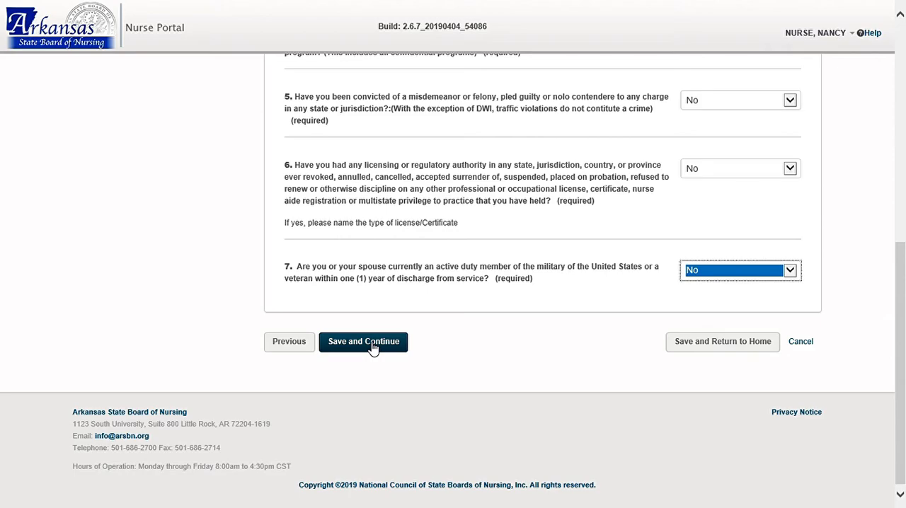
pyautogui.click(373, 345)
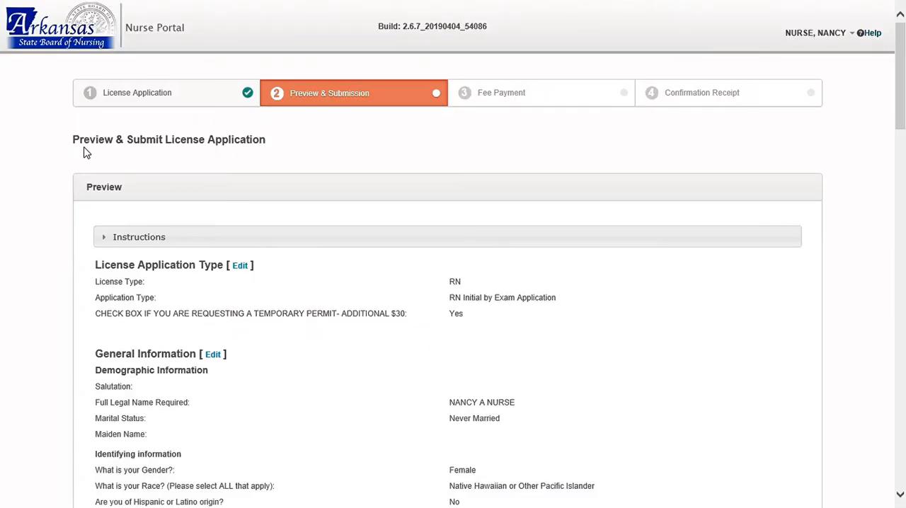
# Review the application preview through the eligibility responses and mark the affirmation of the instructions, terms and Attestation Statement.
pyautogui.scroll(-6, 62, 159)
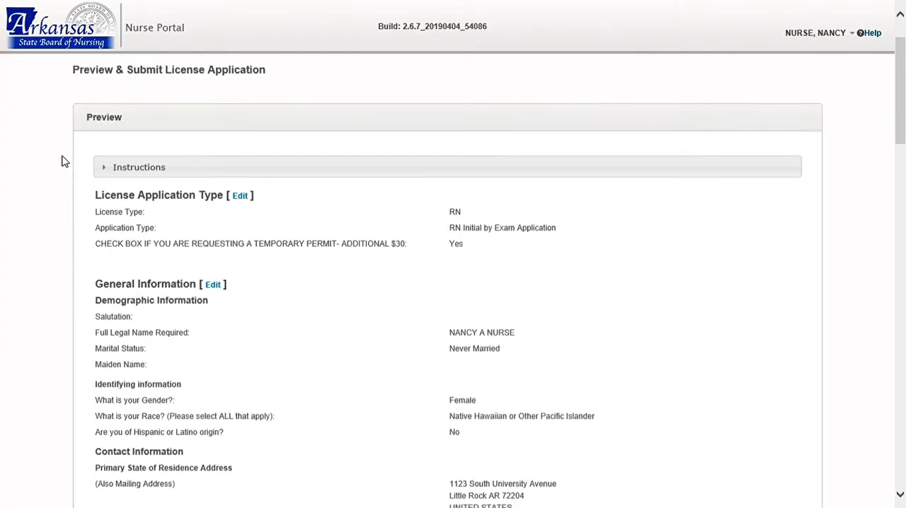
pyautogui.scroll(-7, 62, 162)
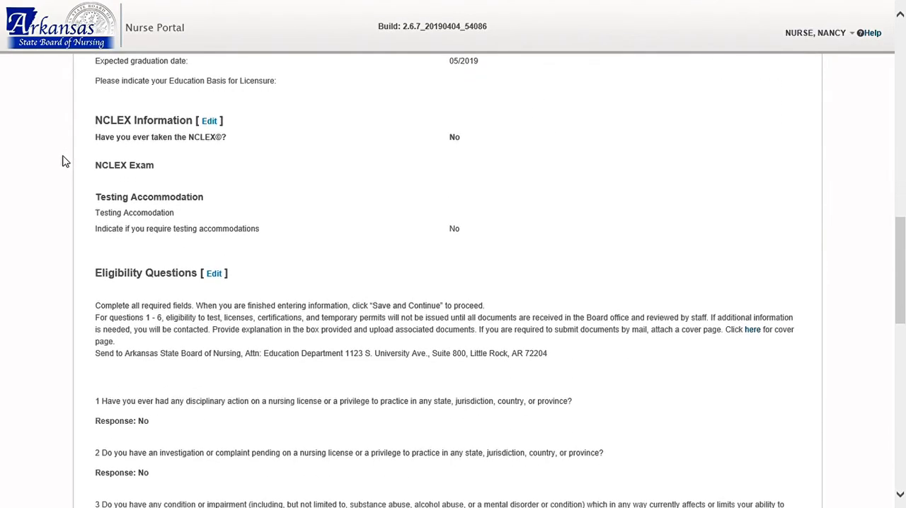
pyautogui.scroll(-6, 63, 161)
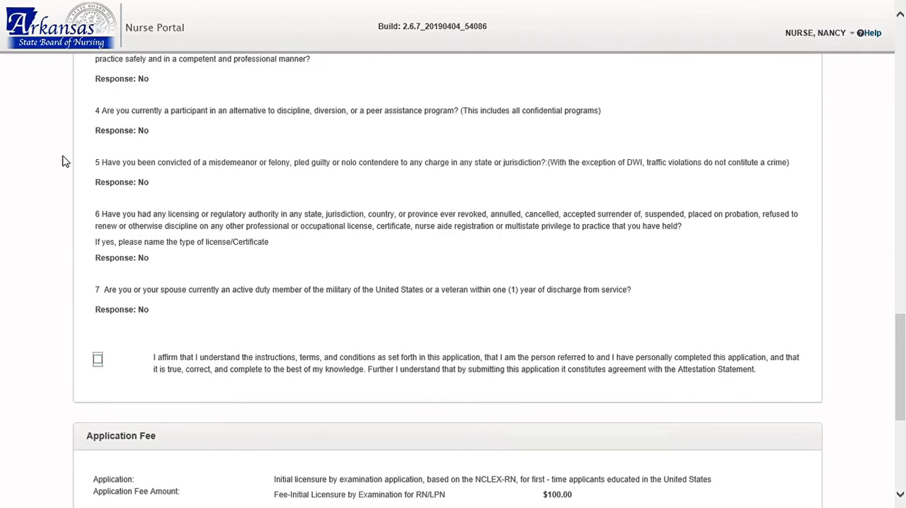
pyautogui.scroll(-3, 62, 162)
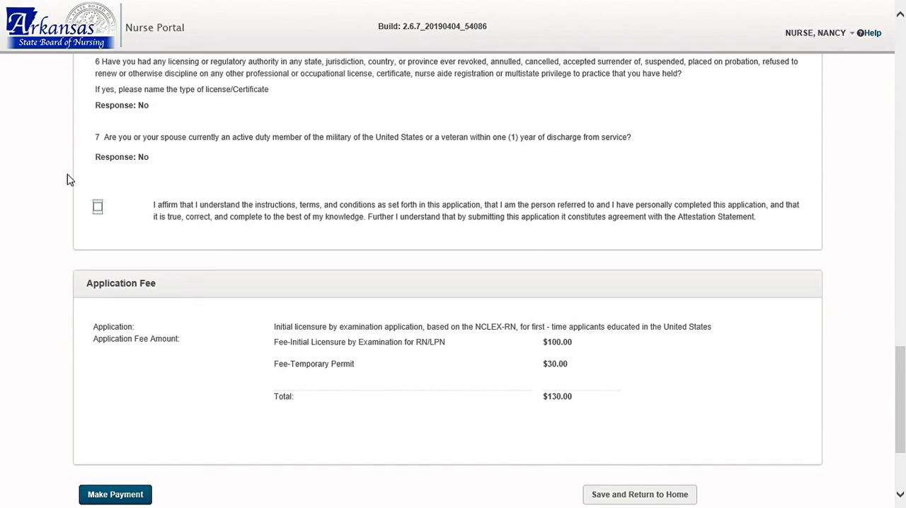
pyautogui.click(98, 208)
# Check the application fee breakdown, start the payment, and agree to leave the portal for the payment gateway.
pyautogui.scroll(-3, 61, 239)
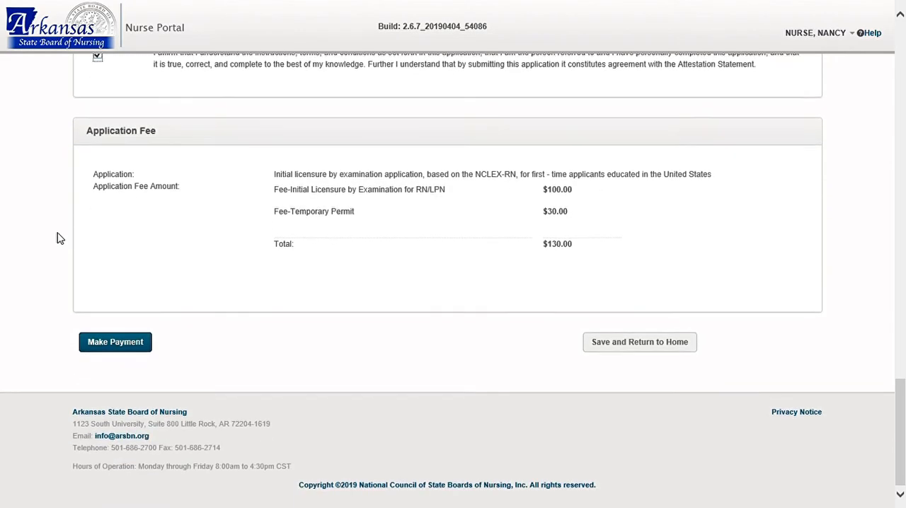
pyautogui.click(110, 347)
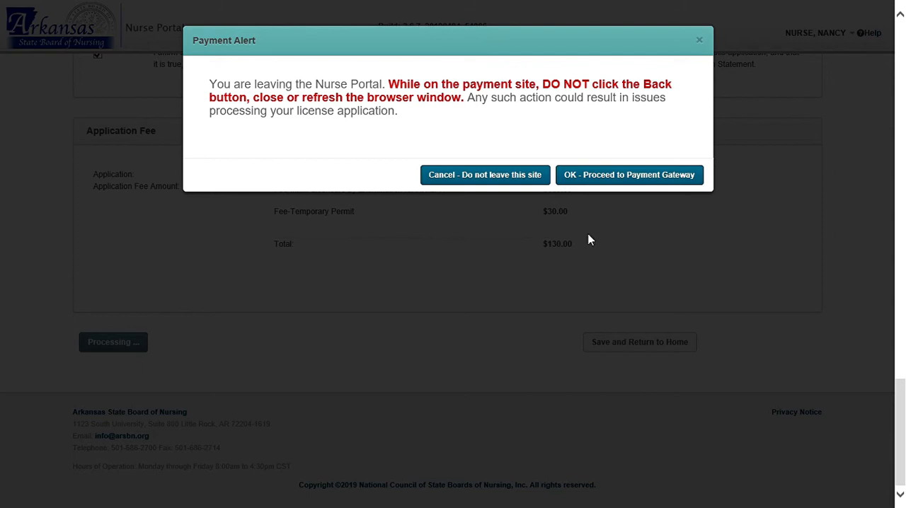
pyautogui.click(592, 177)
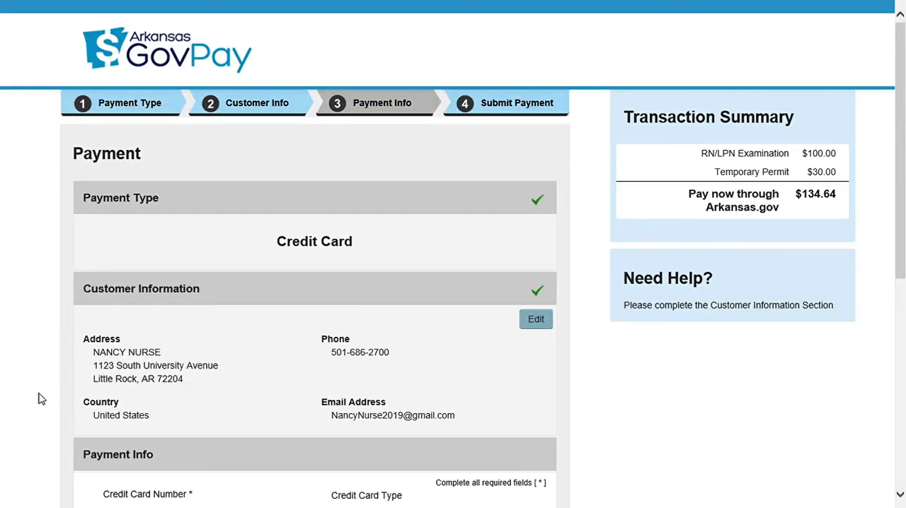
# Review the credit card payment details, submit the payment, and return from the confirmation receipt to the Nurse Portal dashboard.
pyautogui.scroll(-6, 41, 400)
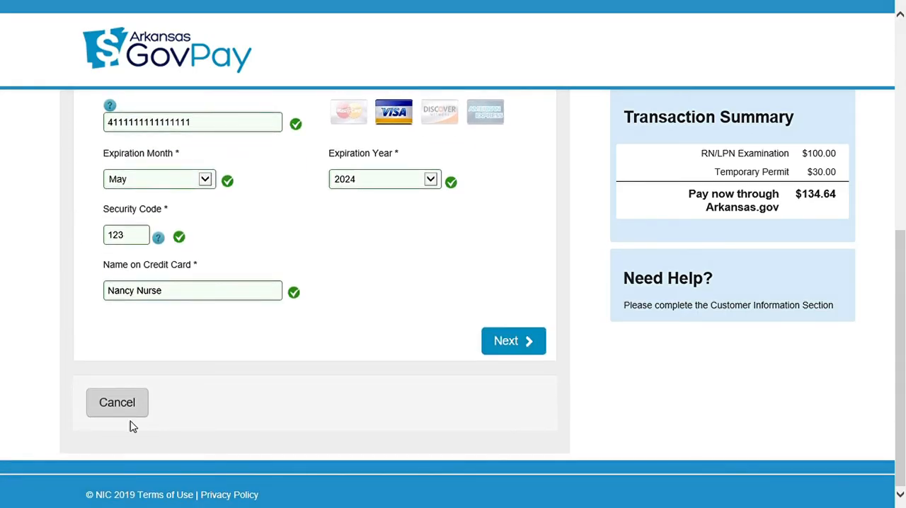
pyautogui.click(516, 342)
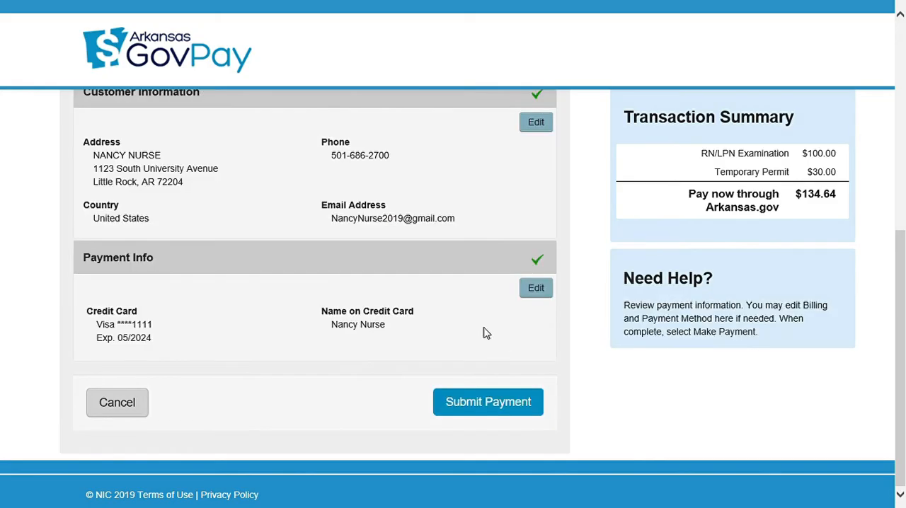
pyautogui.click(469, 400)
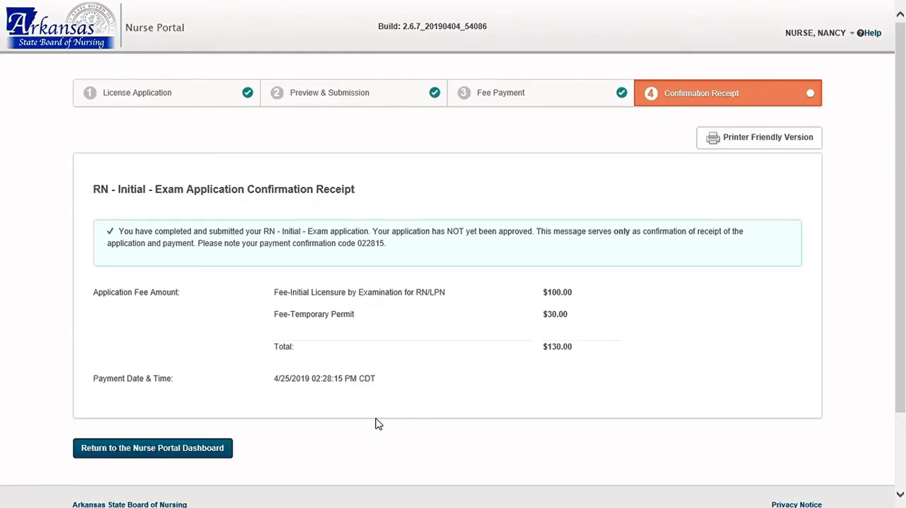
pyautogui.click(201, 457)
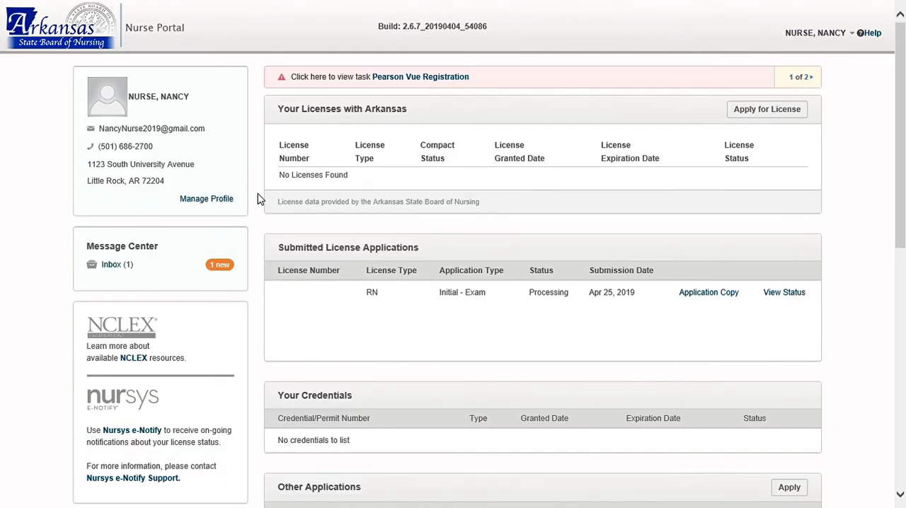